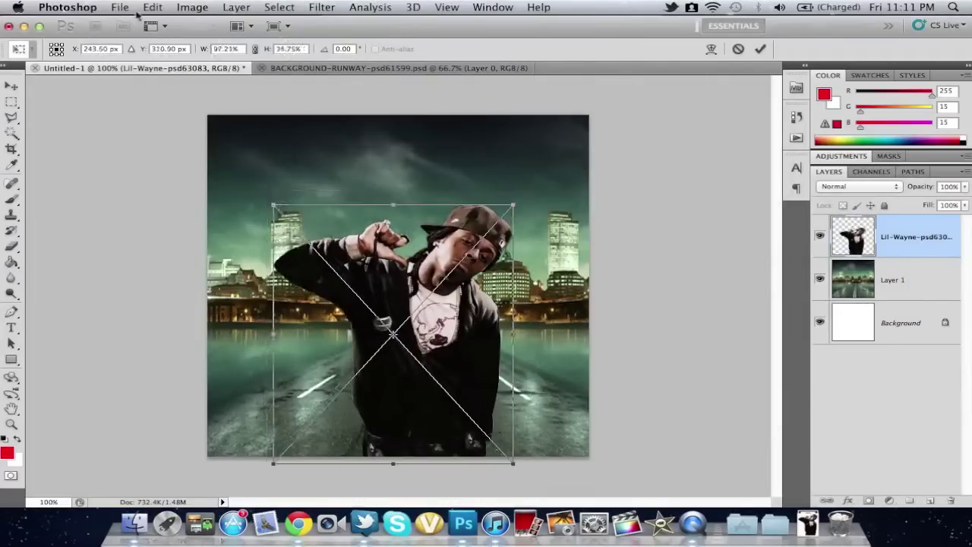
Place the rapper image on the night road and add a Levels adjustment layer.
{"action": "key", "text": "Return"}
{"action": "left_click", "coordinate": [236, 7]}
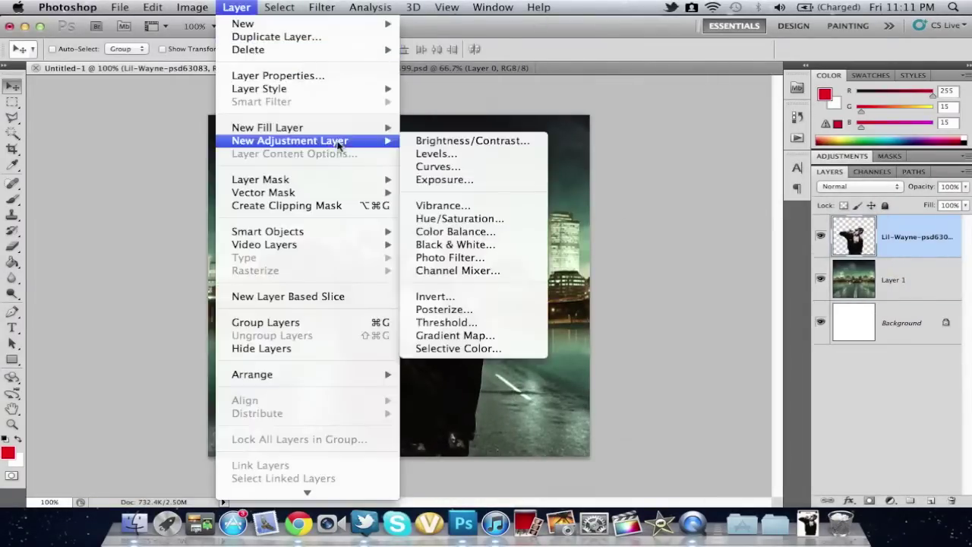
{"action": "left_click", "coordinate": [456, 155]}
{"action": "key", "text": "Return"}
Fill a new layer with bright green in Soft Light at 82% opacity.
{"action": "left_click", "coordinate": [829, 401]}
{"action": "key", "text": "super+shift+n"}
{"action": "key", "text": "Return"}
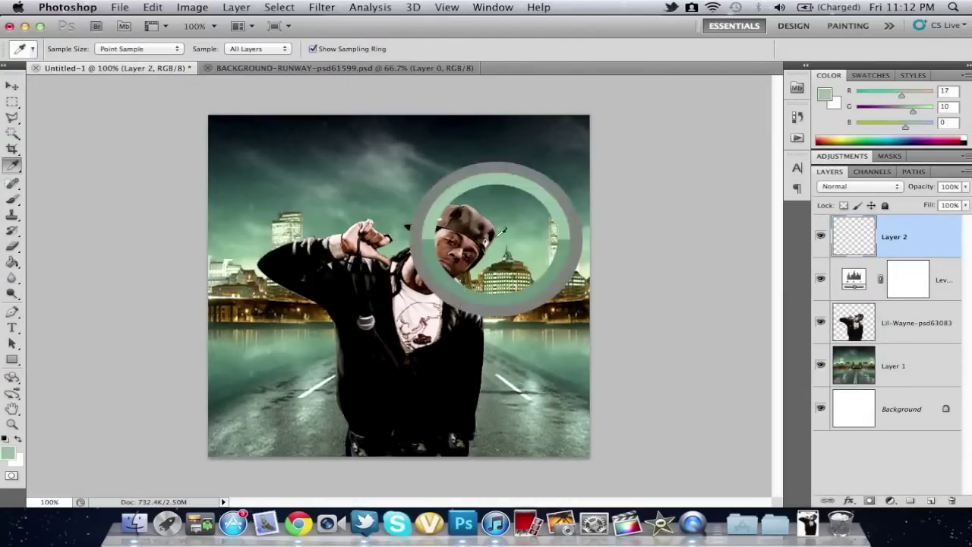
{"action": "left_click_drag", "start_coordinate": [886, 100], "coordinate": [861, 99]}
{"action": "key", "text": "g"}
{"action": "left_click", "coordinate": [398, 285]}
{"action": "left_click", "coordinate": [859, 186]}
{"action": "left_click", "coordinate": [843, 224]}
{"action": "type", "text": "82"}
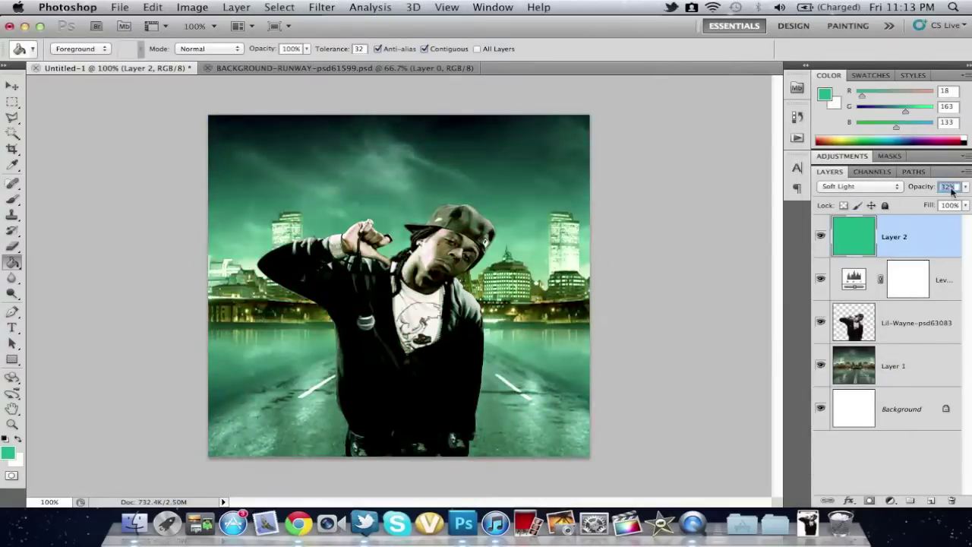
Add a new layer with a dark gradient from the top, blended in Color Dodge.
{"action": "key", "text": "super+shift+n"}
{"action": "key", "text": "Return"}
{"action": "key", "text": "shift+g"}
{"action": "left_click_drag", "start_coordinate": [412, 83], "coordinate": [412, 137]}
{"action": "left_click", "coordinate": [859, 186]}
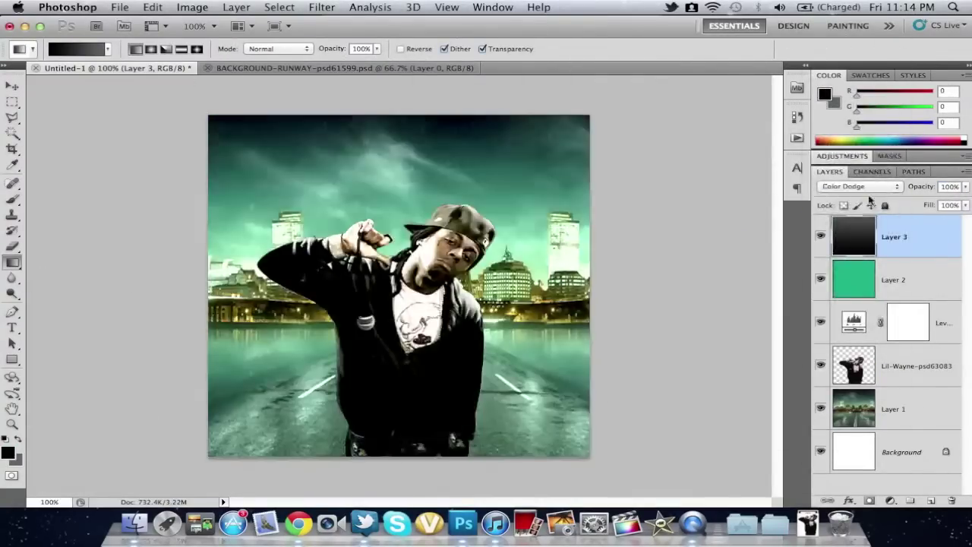
{"action": "left_click", "coordinate": [839, 148]}
Duplicate the rapper layer and begin freely transforming the copy.
{"action": "key", "text": "v"}
{"action": "key", "text": "8"}
{"action": "key", "text": "6"}
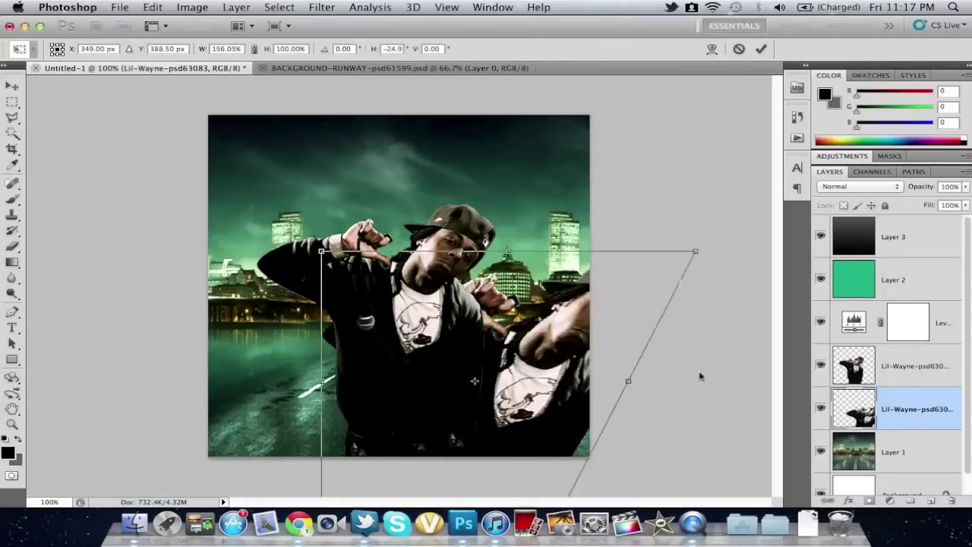
Apply the distorted reflection as Darker Color at 23%, then bring in the Lamborghini image.
{"action": "key", "text": "v"}
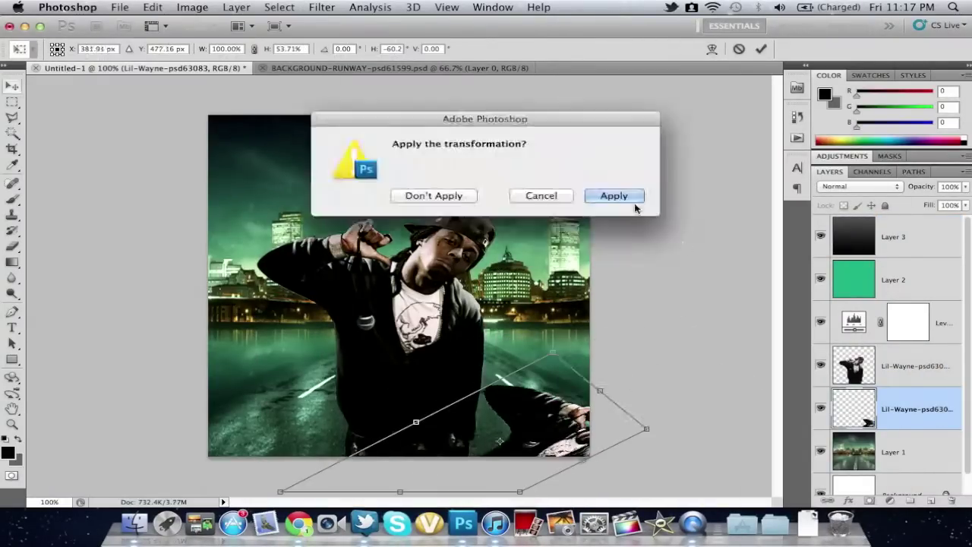
{"action": "left_click", "coordinate": [607, 195]}
{"action": "left_click", "coordinate": [860, 186]}
{"action": "left_click", "coordinate": [845, 113]}
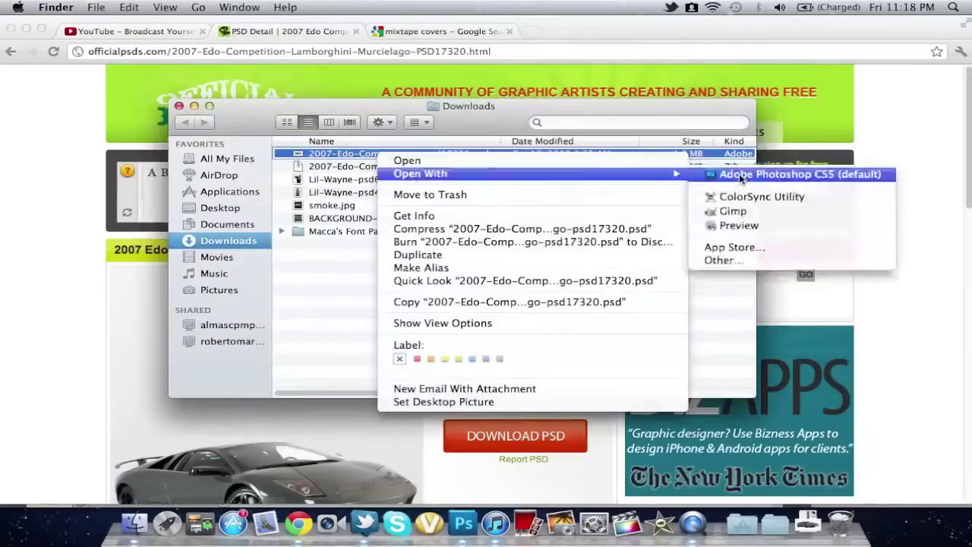
{"action": "left_click", "coordinate": [186, 8]}
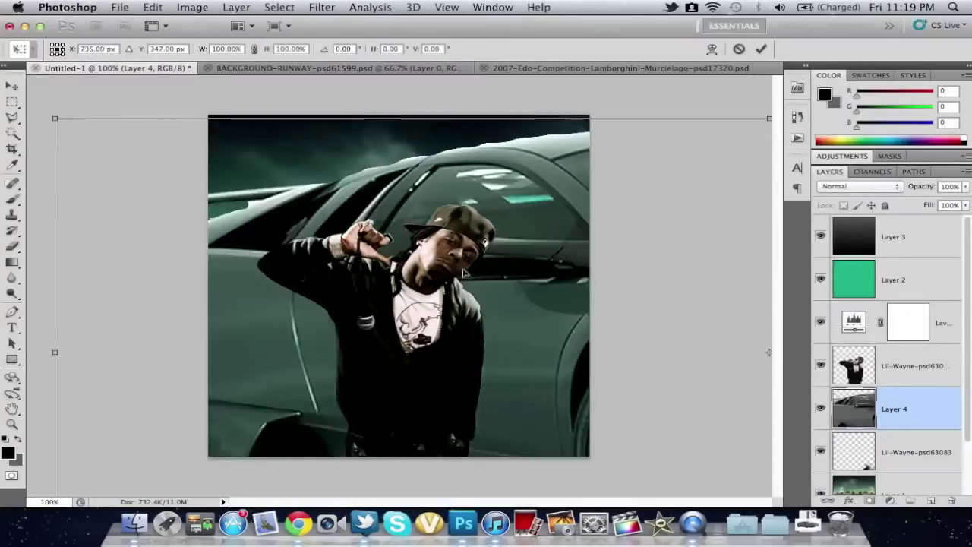
Shrink the Lamborghini, move it lower right, and adjust its perspective.
{"action": "key", "text": "ctrl+t"}
{"action": "left_click_drag", "start_coordinate": [395, 334], "coordinate": [322, 285]}
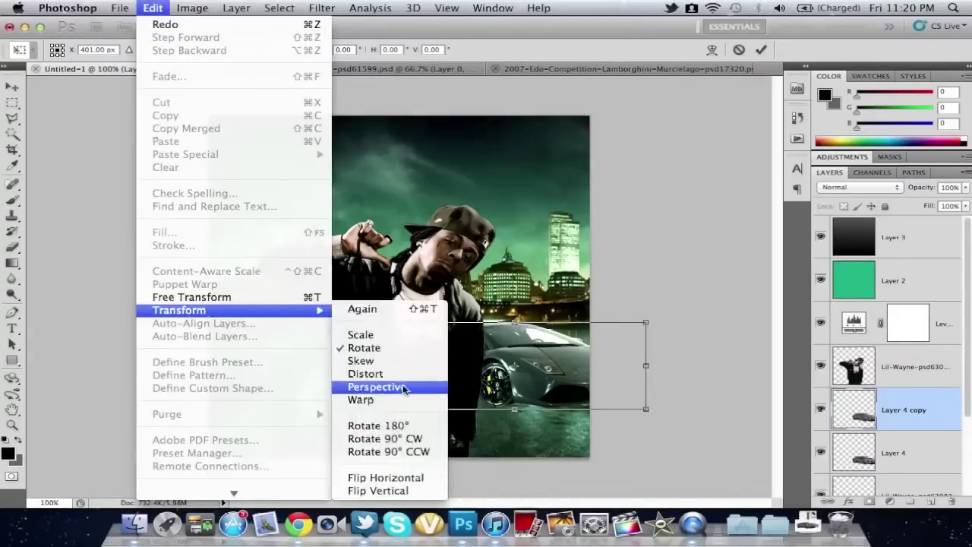
{"action": "left_click", "coordinate": [404, 387]}
{"action": "right_click", "coordinate": [560, 303]}
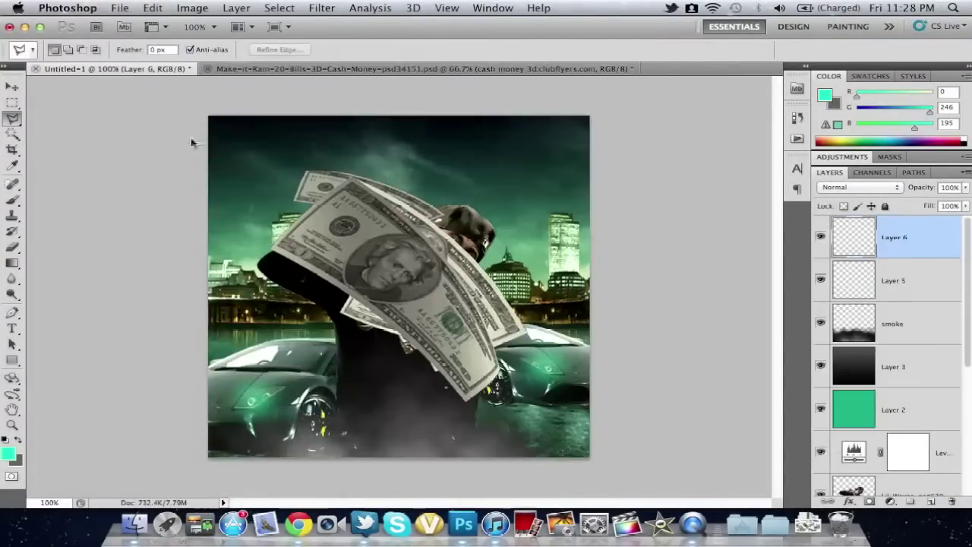
Scale down the pasted dollar bills.
{"action": "left_click", "coordinate": [566, 280]}
{"action": "key", "text": "ctrl+t"}
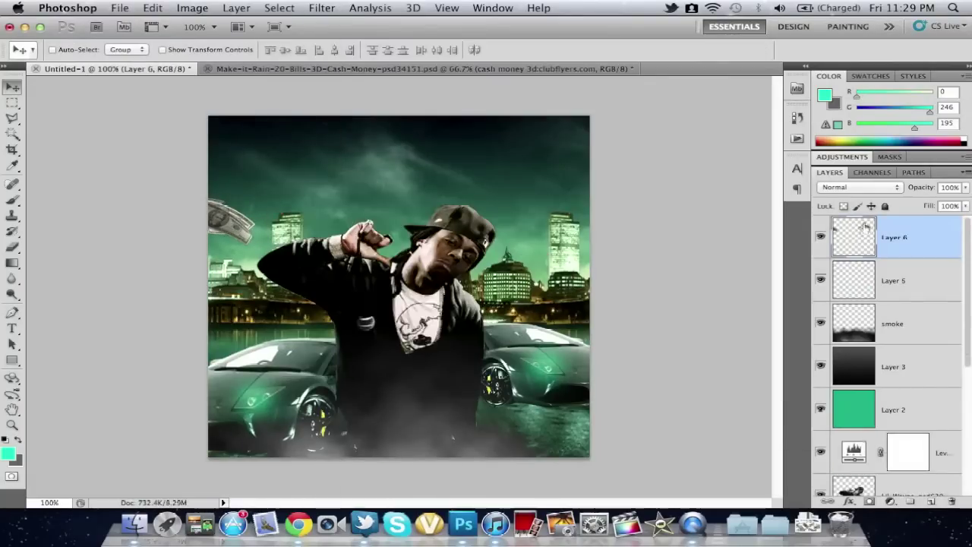
{"action": "left_click", "coordinate": [211, 301]}
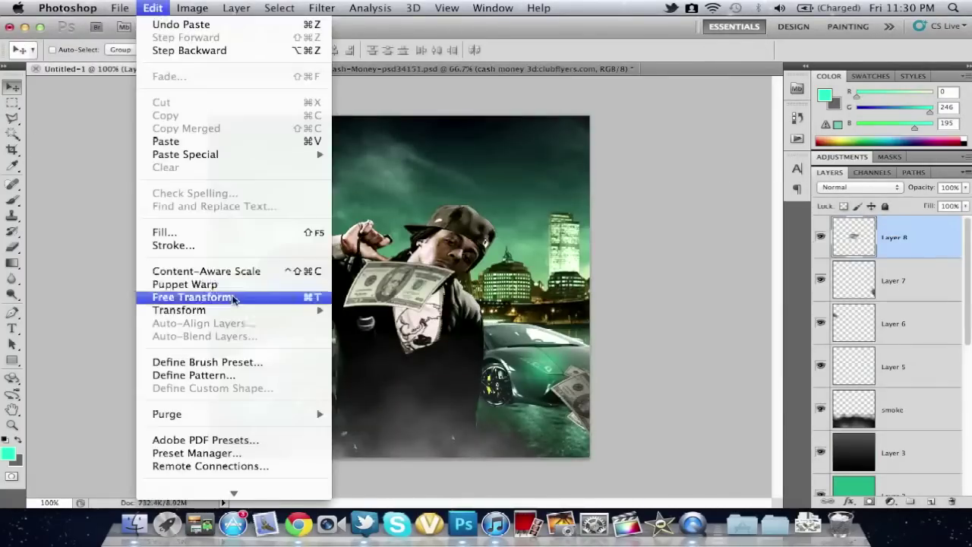
{"action": "left_click", "coordinate": [213, 293]}
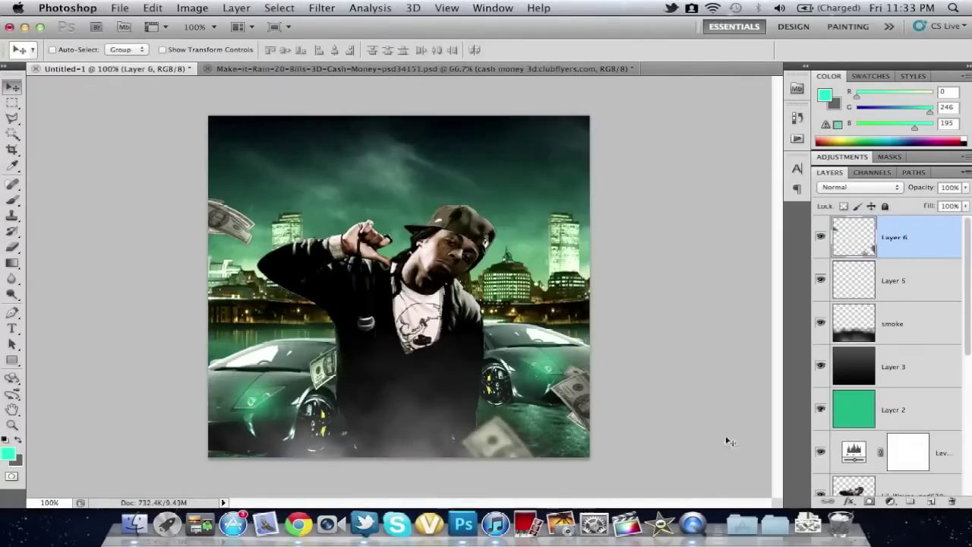
Rotate a bill near the rapper's hand and merge it into the money layer.
{"action": "left_click", "coordinate": [247, 70]}
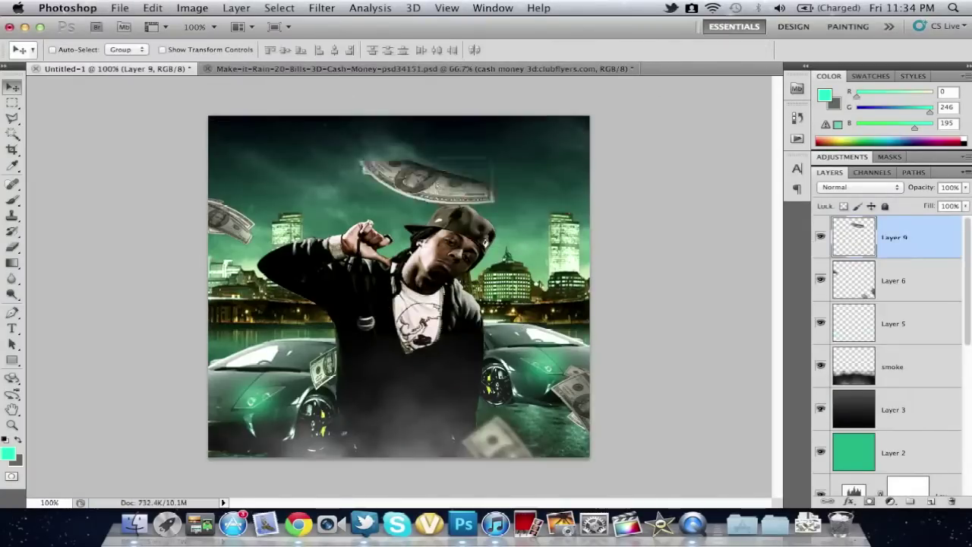
{"action": "left_click", "coordinate": [153, 7]}
{"action": "mouse_move", "coordinate": [179, 310]}
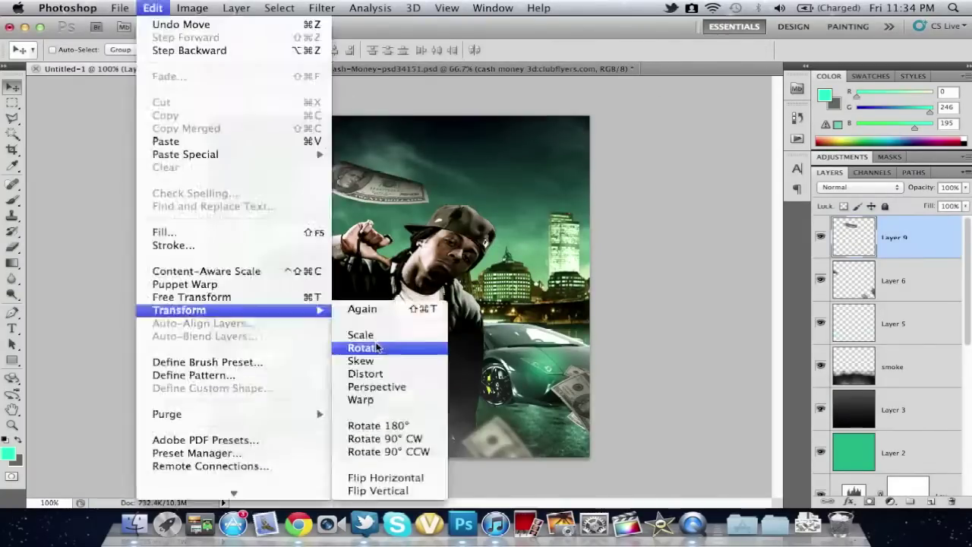
{"action": "left_click", "coordinate": [364, 284]}
{"action": "left_click_drag", "start_coordinate": [425, 182], "coordinate": [348, 245]}
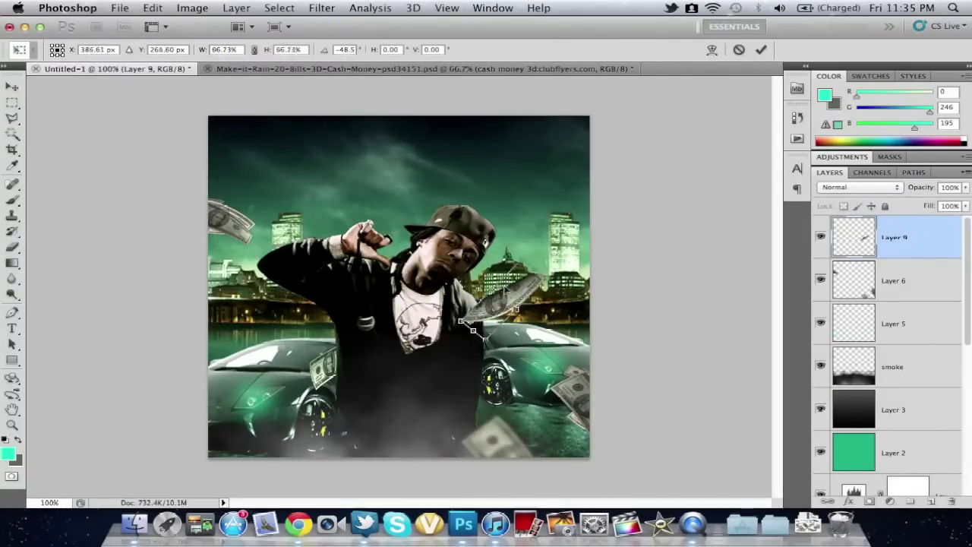
{"action": "right_click", "coordinate": [864, 238]}
{"action": "left_click", "coordinate": [826, 383]}
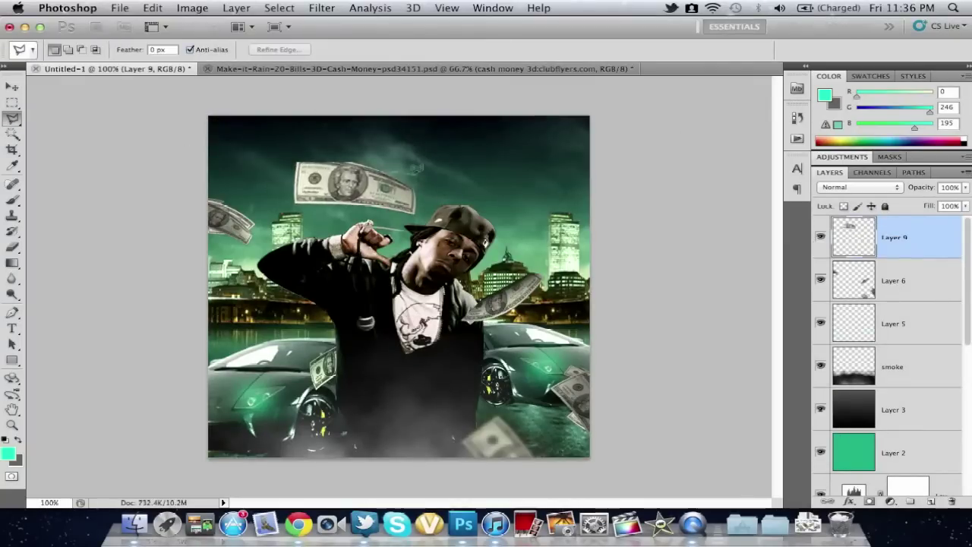
Add another layer from the money document and blend it in Lighter Color.
{"action": "left_click", "coordinate": [259, 69]}
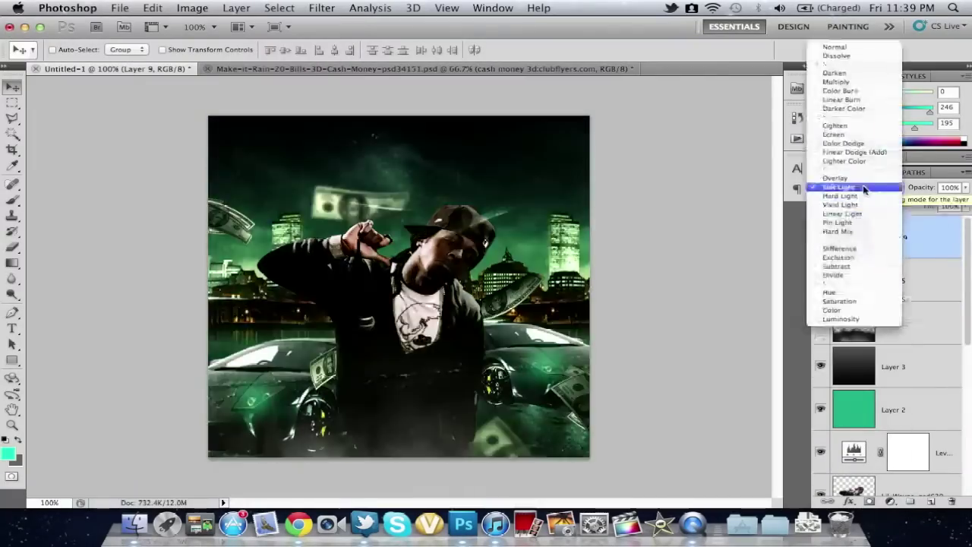
{"action": "left_click", "coordinate": [864, 189]}
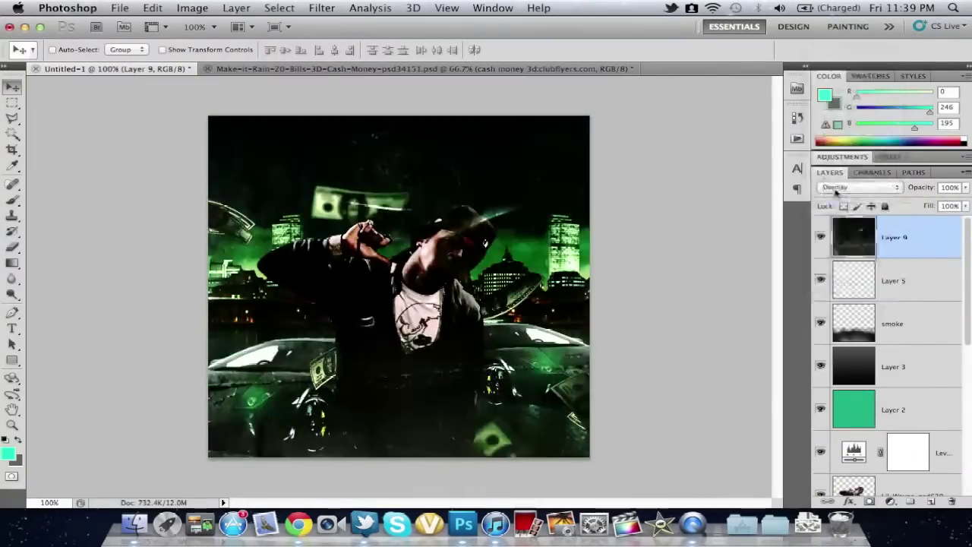
{"action": "left_click", "coordinate": [842, 100]}
{"action": "left_click", "coordinate": [850, 187]}
{"action": "left_click", "coordinate": [850, 214]}
{"action": "left_click", "coordinate": [858, 187]}
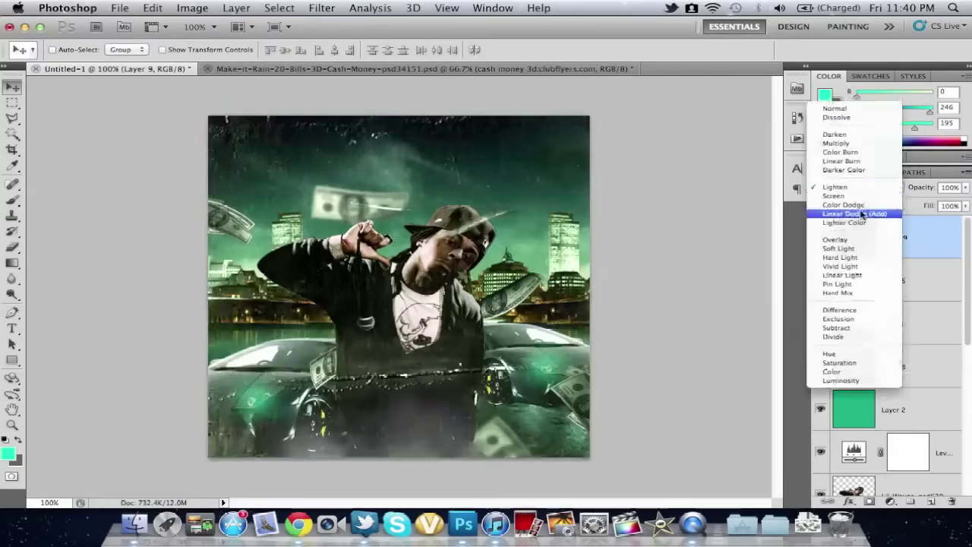
{"action": "left_click", "coordinate": [844, 217]}
{"action": "key", "text": "b"}
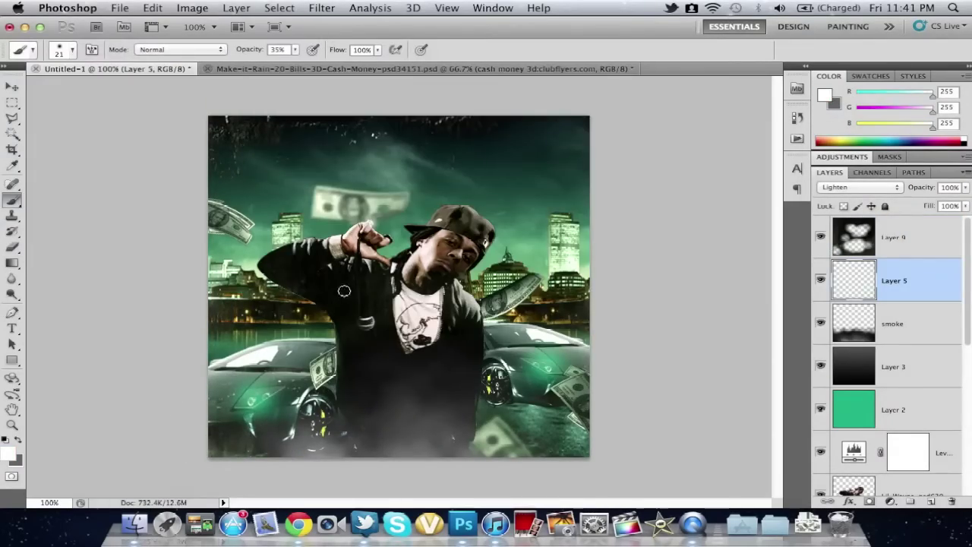
{"action": "scroll", "coordinate": [33, 211], "scroll_direction": "up", "scroll_amount": 15}
{"action": "scroll", "coordinate": [33, 211], "scroll_direction": "up", "scroll_amount": 15}
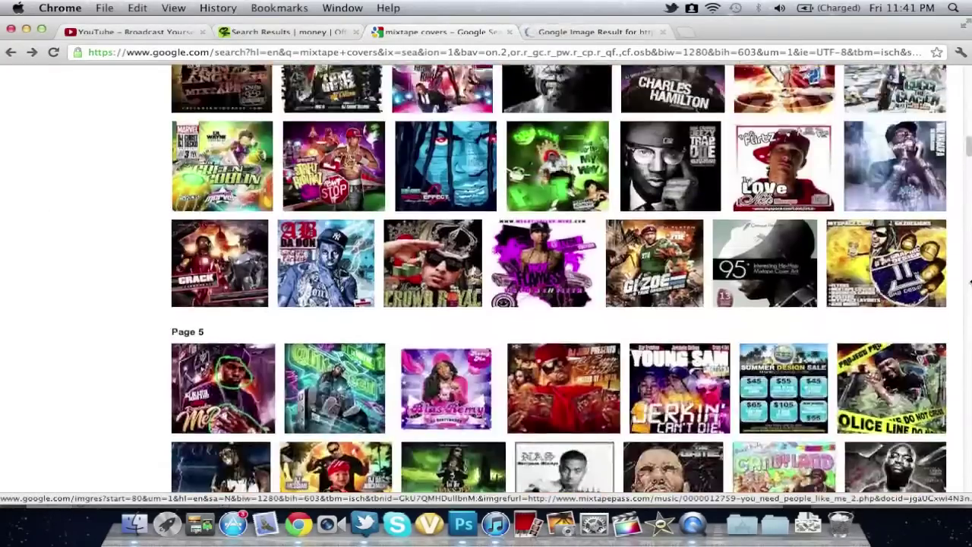
{"action": "scroll", "coordinate": [32, 211], "scroll_direction": "up", "scroll_amount": 20}
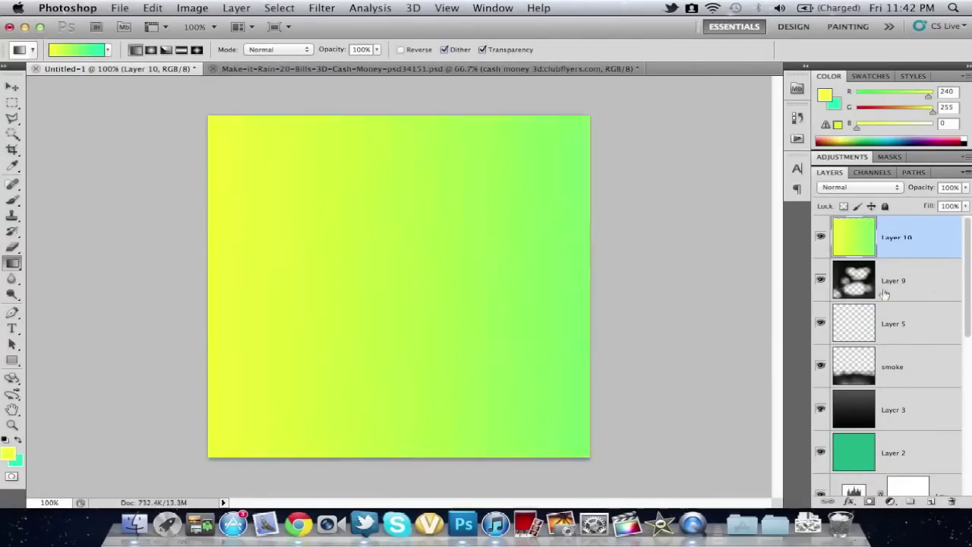
Blend the gradient layer in Darken mode and switch to the Eraser.
{"action": "left_click", "coordinate": [858, 187]}
{"action": "left_click", "coordinate": [839, 68]}
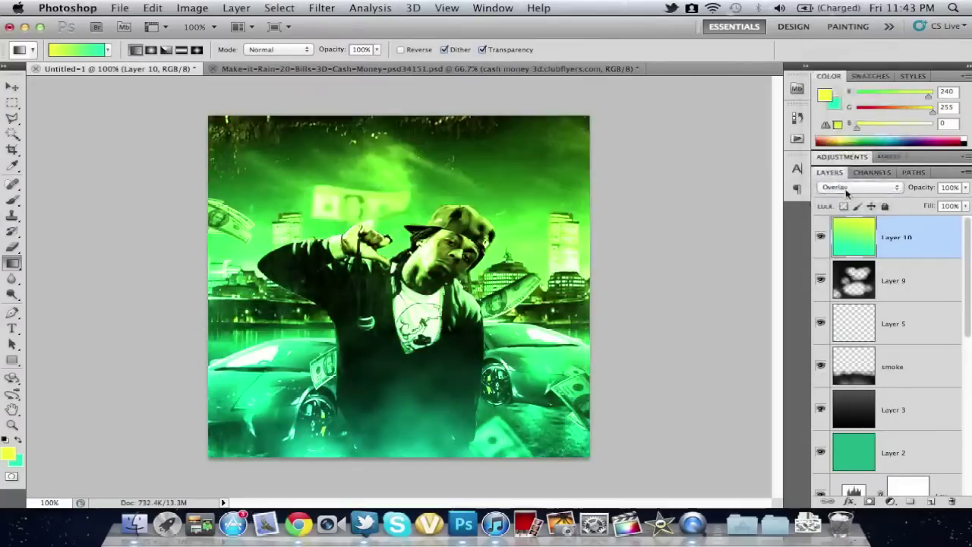
{"action": "key", "text": "Up"}
{"action": "key", "text": "Up"}
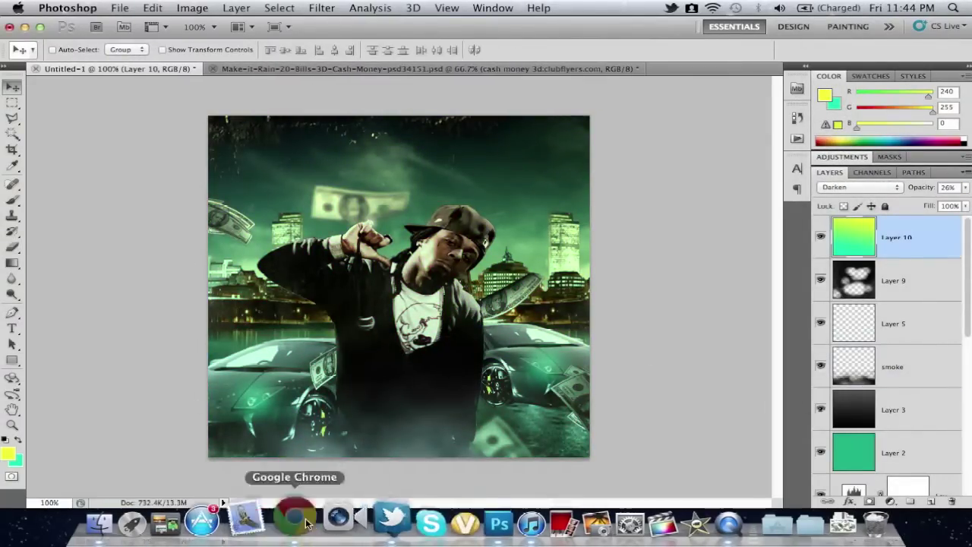
Browse mixtape cover reference images in Chrome, then pick the Type tool.
{"action": "left_click", "coordinate": [297, 524]}
{"action": "scroll", "coordinate": [486, 304], "scroll_direction": "down", "scroll_amount": 5}
{"action": "key", "text": "t"}
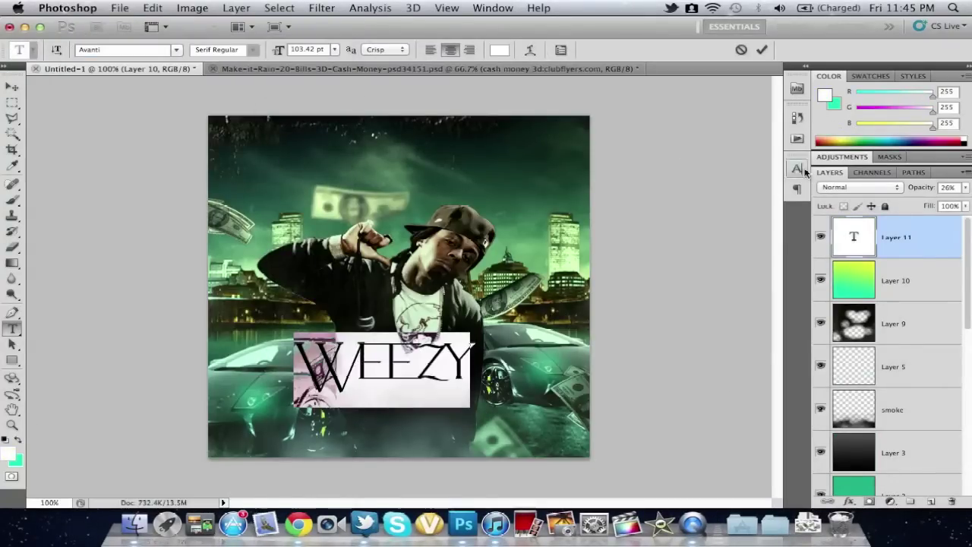
Undo the recent changes, including the last move of the WEEZY title.
{"action": "left_click", "coordinate": [170, 52]}
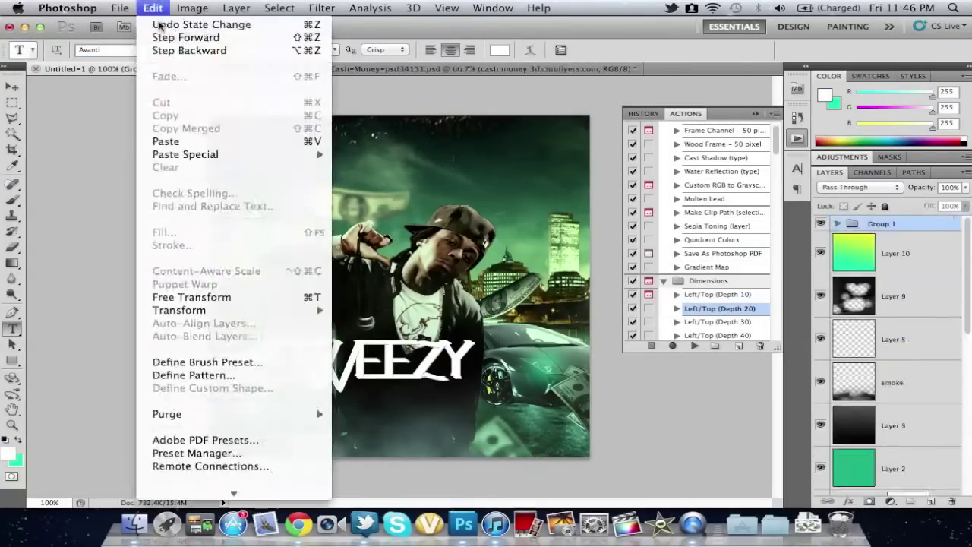
{"action": "left_click", "coordinate": [152, 7]}
{"action": "left_click", "coordinate": [170, 52]}
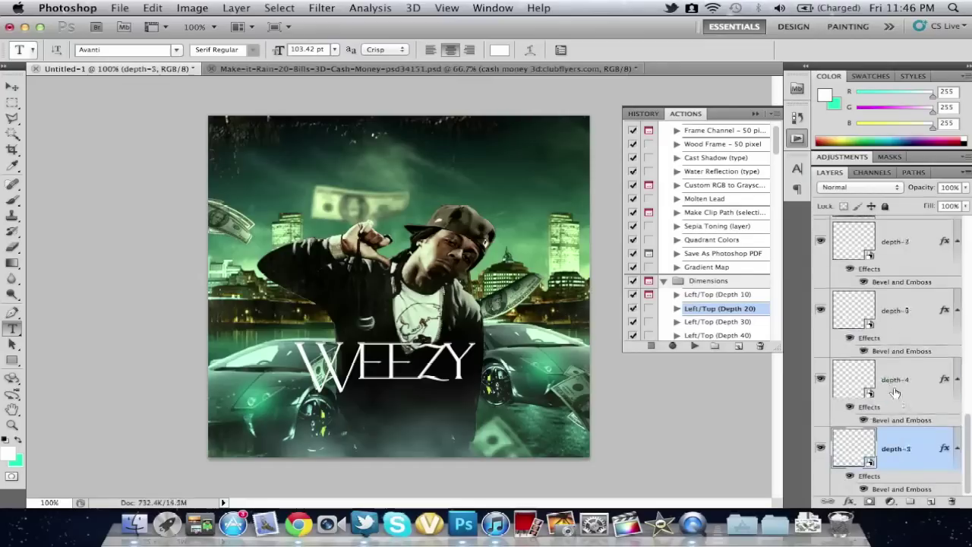
{"action": "left_click", "coordinate": [152, 7]}
{"action": "left_click", "coordinate": [162, 26]}
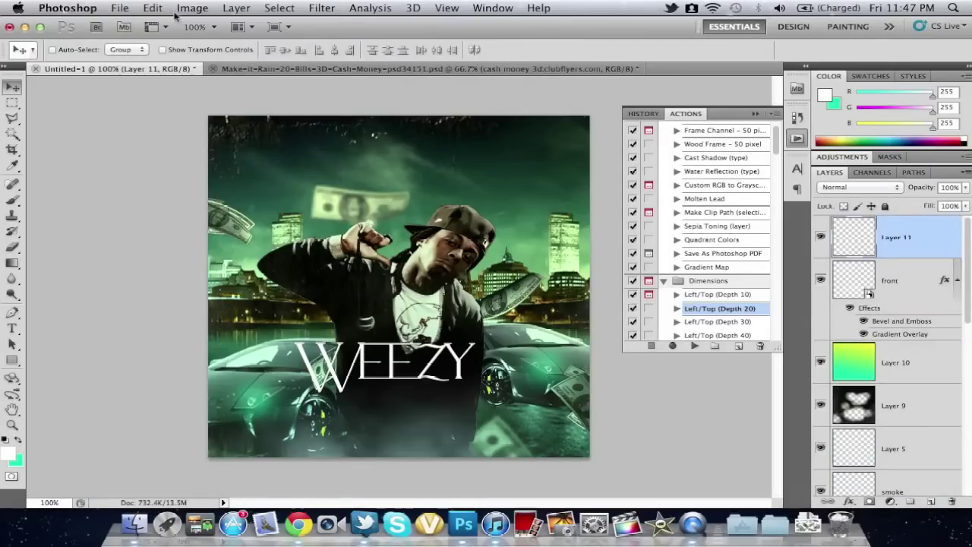
{"action": "scroll", "coordinate": [881, 341], "scroll_direction": "up", "scroll_amount": 10}
Delete the depth-1 WEEZY layer and add an Outer Glow to the front WEEZY layer.
{"action": "left_click", "coordinate": [850, 258]}
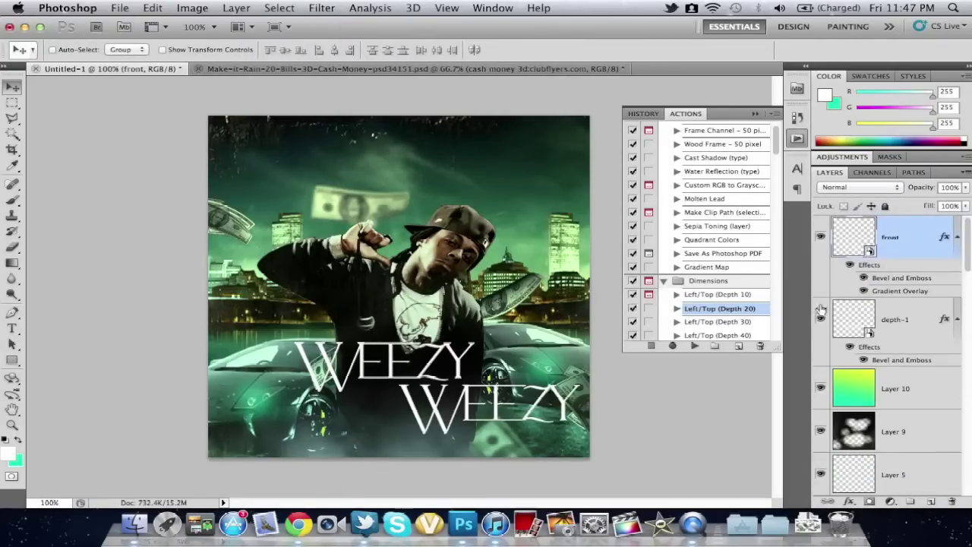
{"action": "key", "text": "alt+bracketleft"}
{"action": "key", "text": "Delete"}
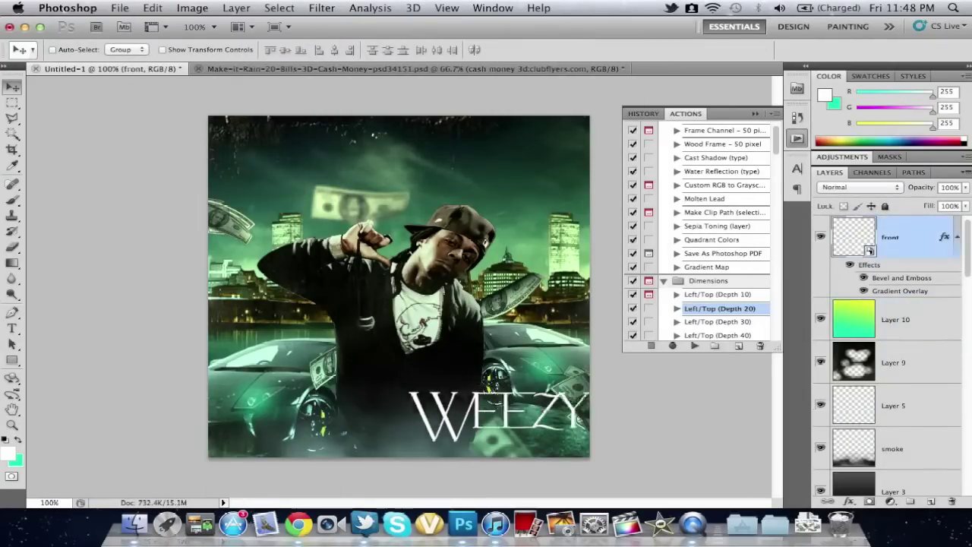
{"action": "left_click", "coordinate": [618, 272]}
{"action": "left_click", "coordinate": [558, 110]}
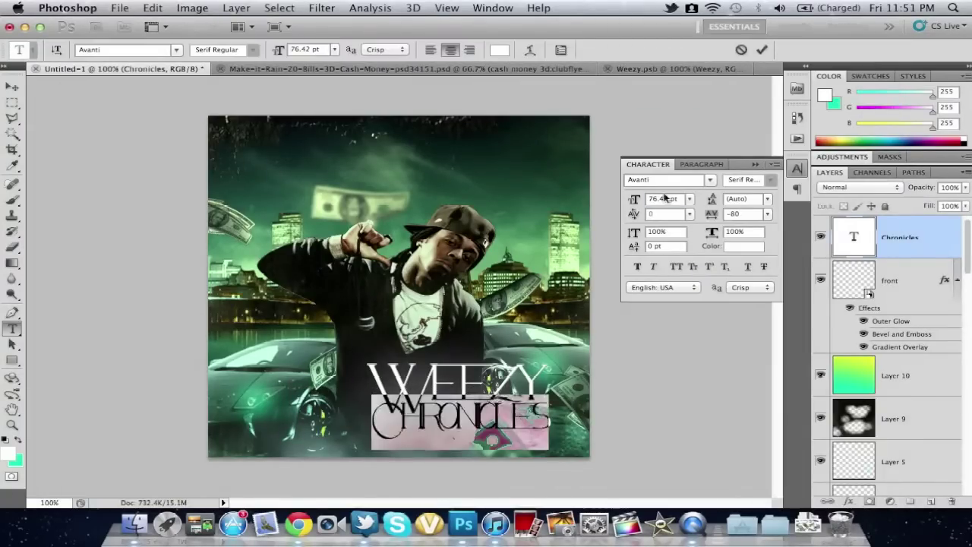
Commit the subtitle text and undo the accidental new layer.
{"action": "left_click", "coordinate": [7, 86]}
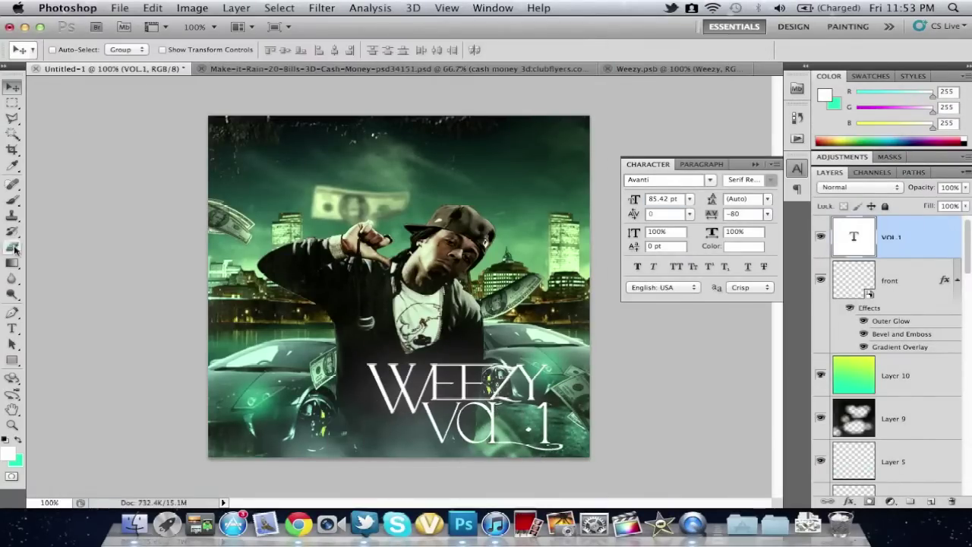
{"action": "left_click", "coordinate": [153, 8]}
{"action": "left_click", "coordinate": [174, 54]}
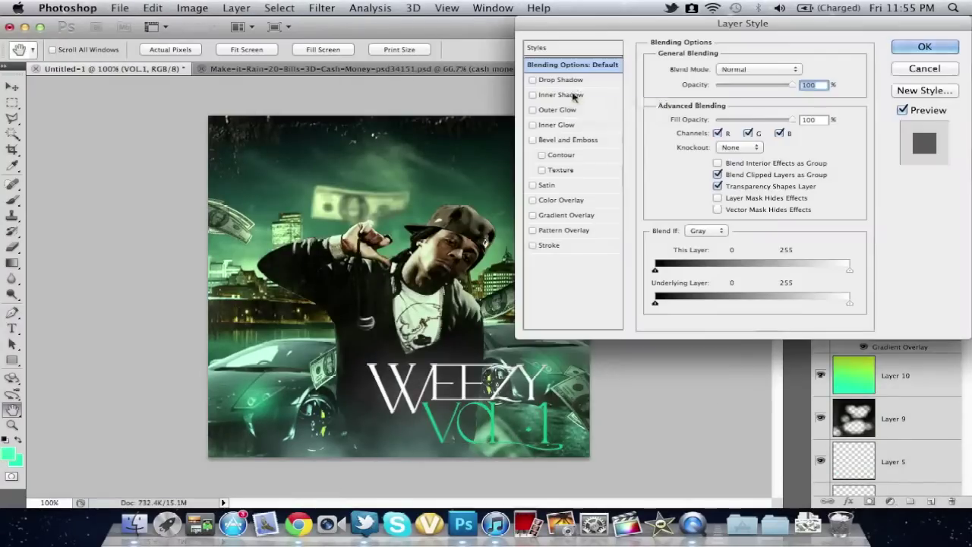
Give VOL.1 Bevel and Emboss plus an Outer Glow in Screen mode.
{"action": "left_click", "coordinate": [568, 139]}
{"action": "left_click", "coordinate": [558, 109]}
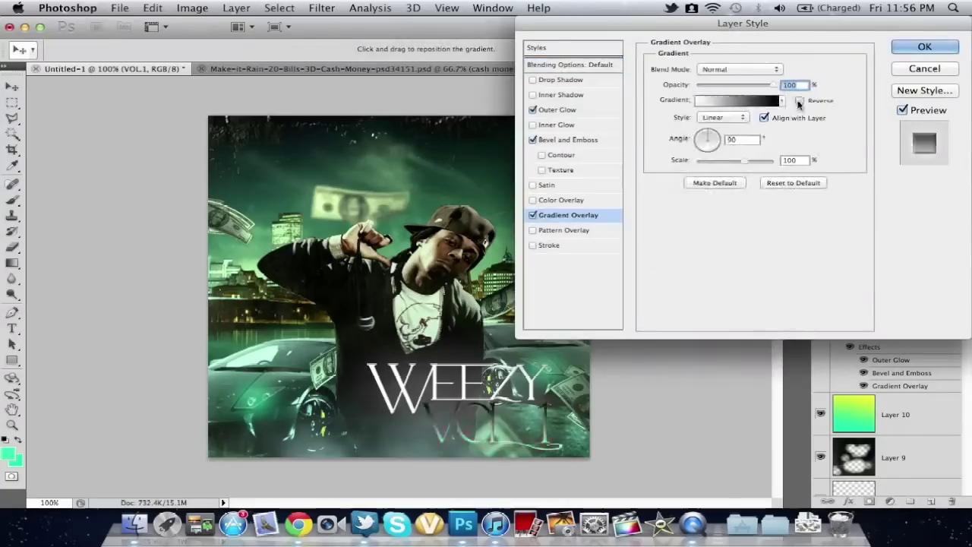
{"action": "left_click", "coordinate": [740, 70]}
{"action": "left_click", "coordinate": [721, 129]}
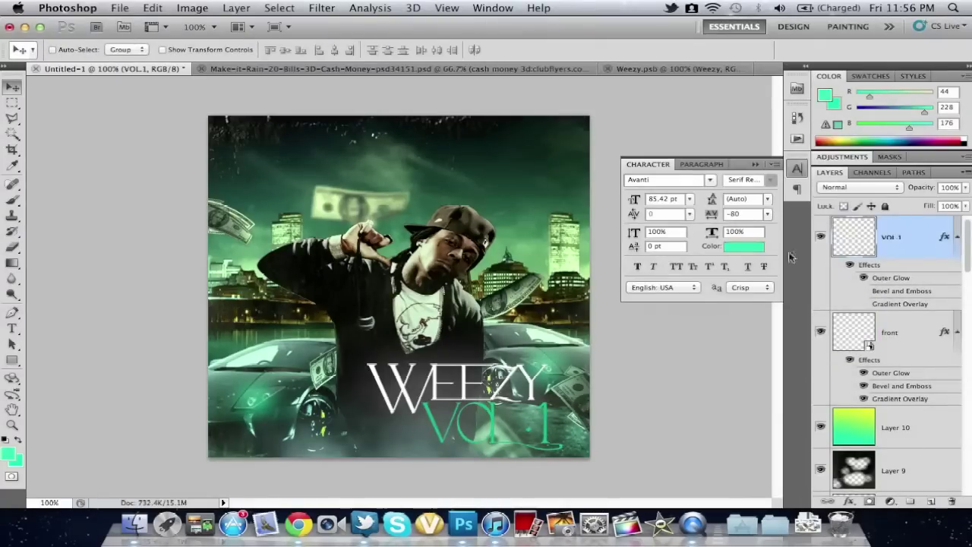
Remove the stray empty Layer 11 and load the WEEZY letters as a selection.
{"action": "left_click", "coordinate": [236, 8]}
{"action": "left_click", "coordinate": [430, 31]}
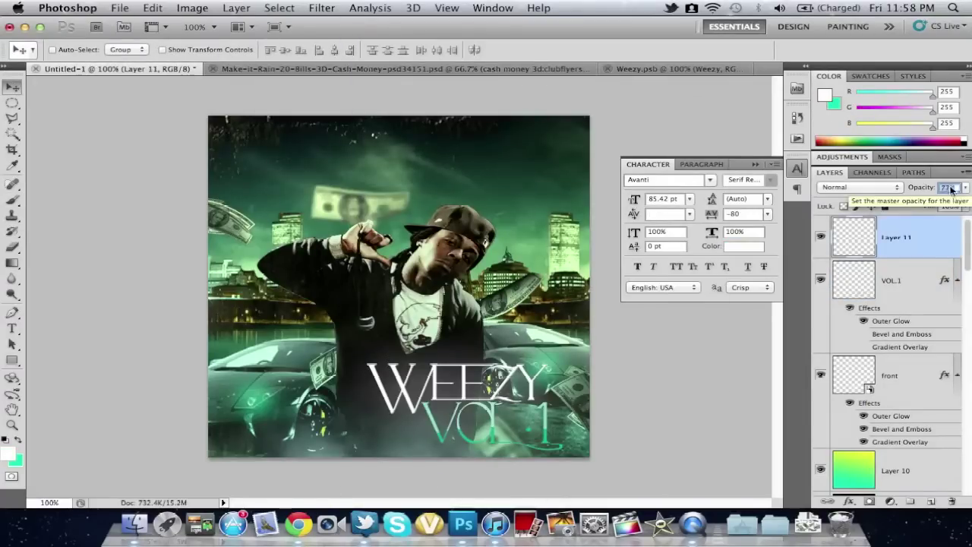
{"action": "right_click", "coordinate": [908, 235]}
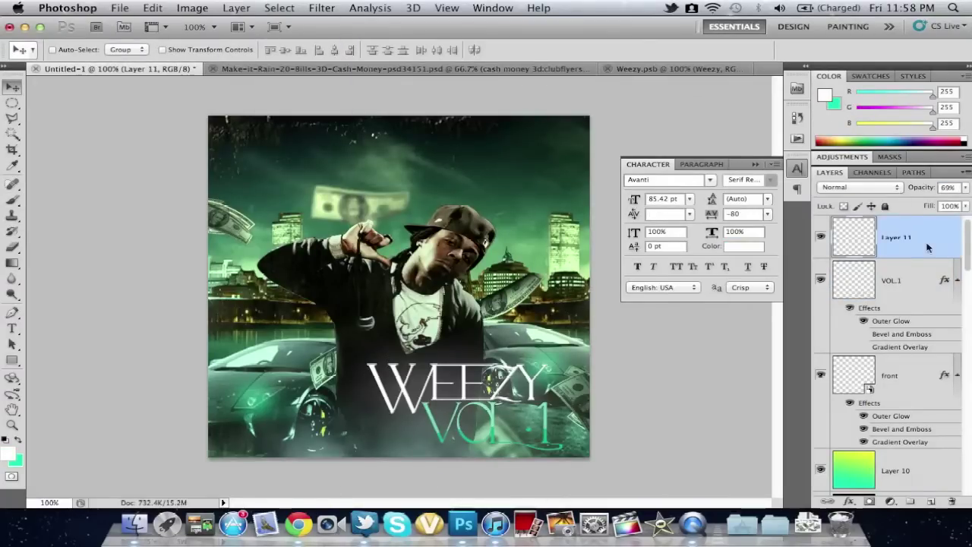
{"action": "left_click", "coordinate": [744, 251]}
{"action": "left_click", "coordinate": [853, 332], "text": "ctrl"}
{"action": "left_click", "coordinate": [13, 103]}
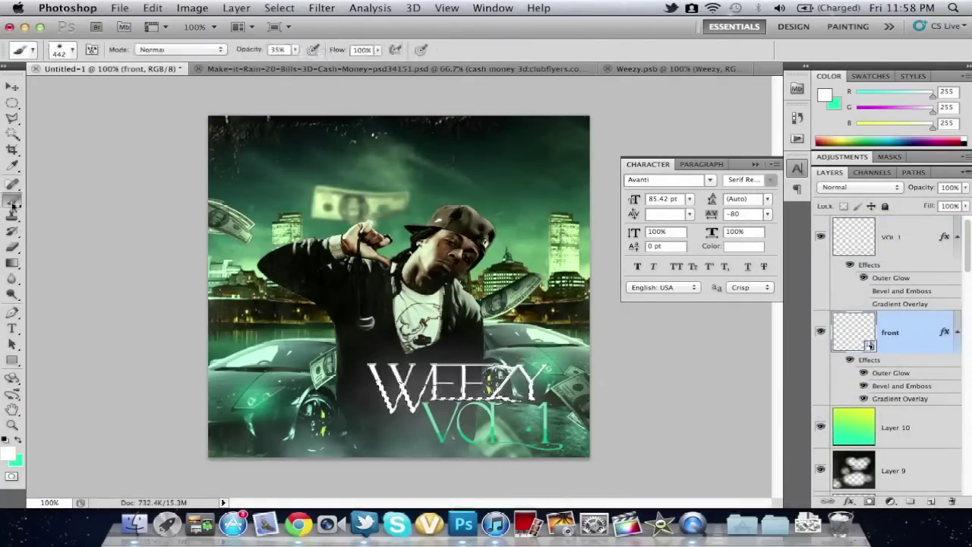